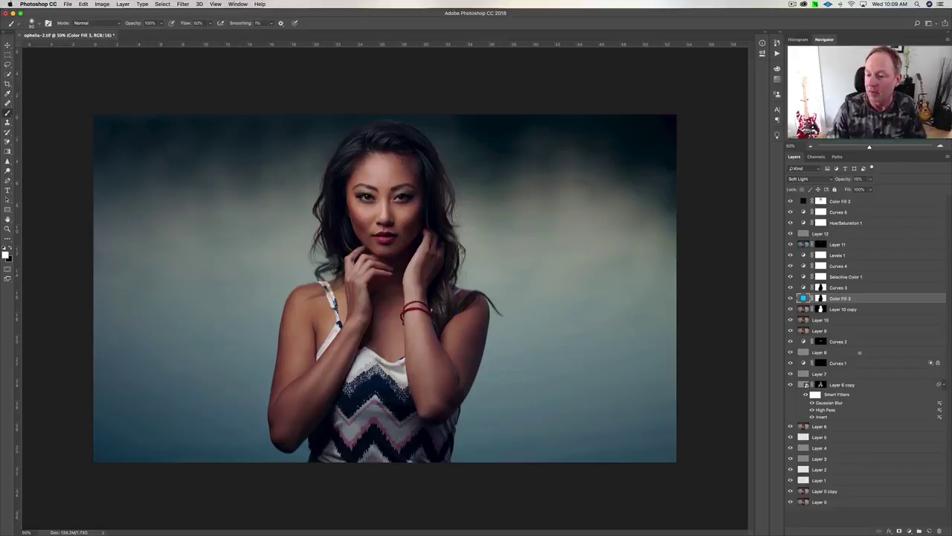
# Compare the teal Color Fill 3 hidden and shown, then delete that layer.
pyautogui.click(791, 298)
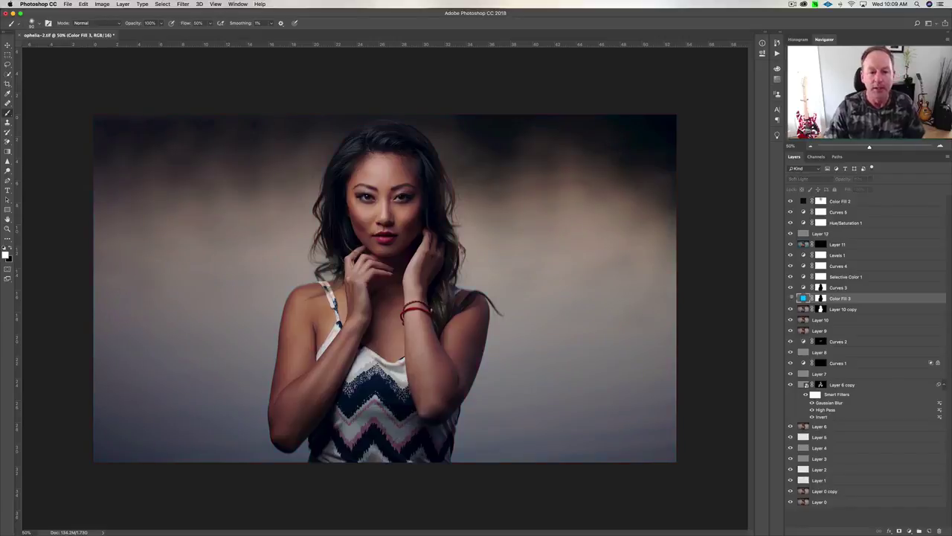
pyautogui.click(791, 298)
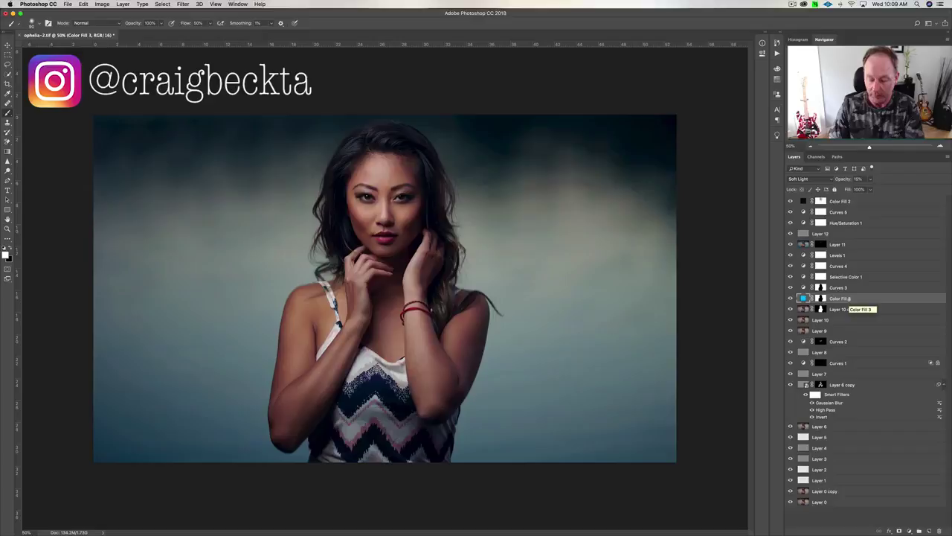
pyautogui.press('Delete')
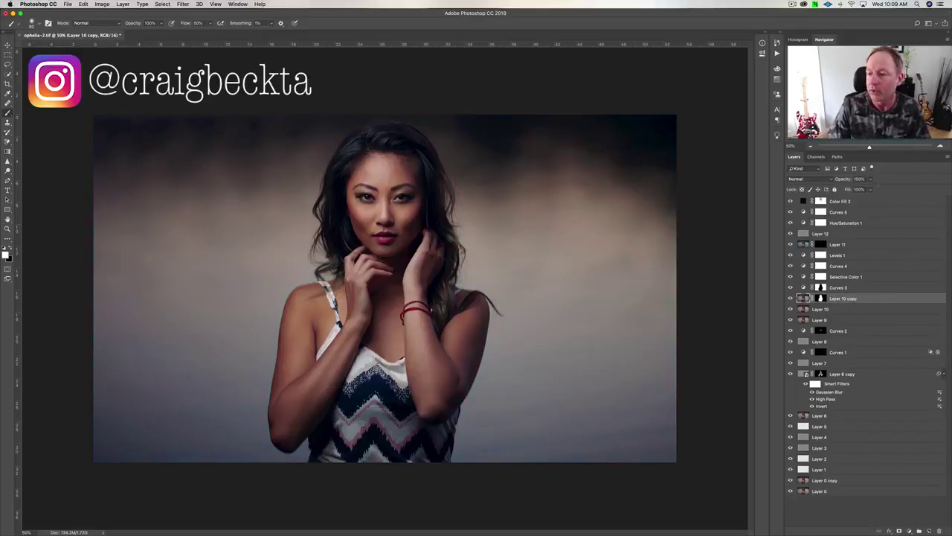
# Select the Color Fill 2 layer (Soft Light, 5%) in the Layers panel.
pyautogui.click(839, 201)
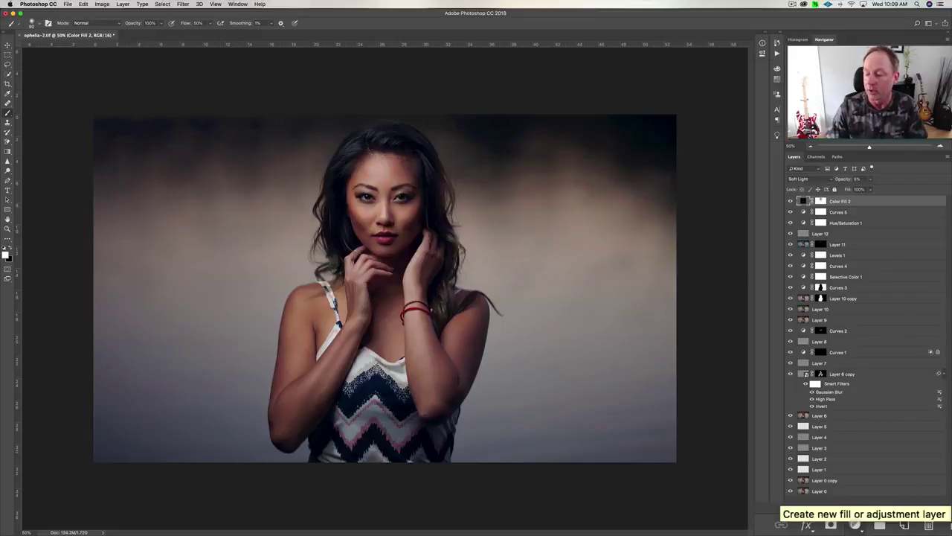
# Add a Solid Color fill layer in bright blue 2269ea above Color Fill 2.
pyautogui.moveTo(855, 532)
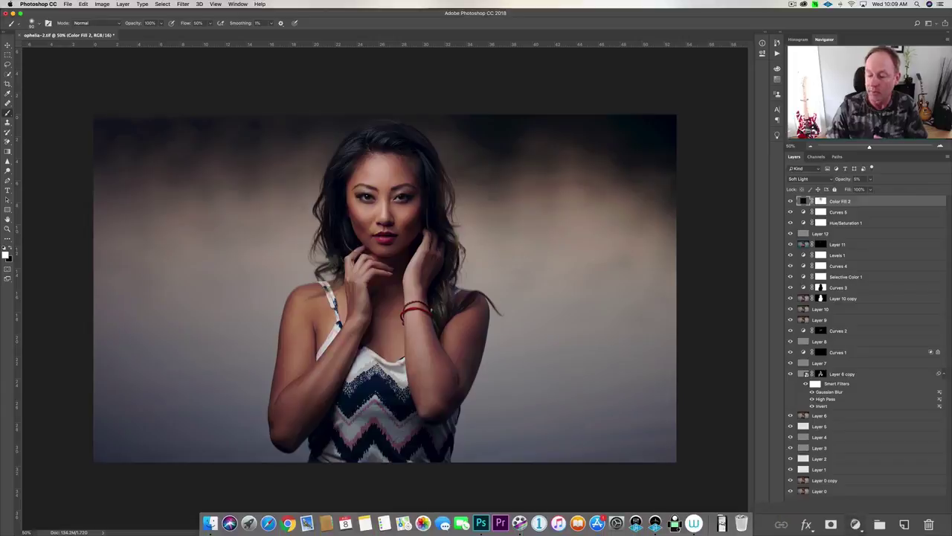
pyautogui.click(909, 530)
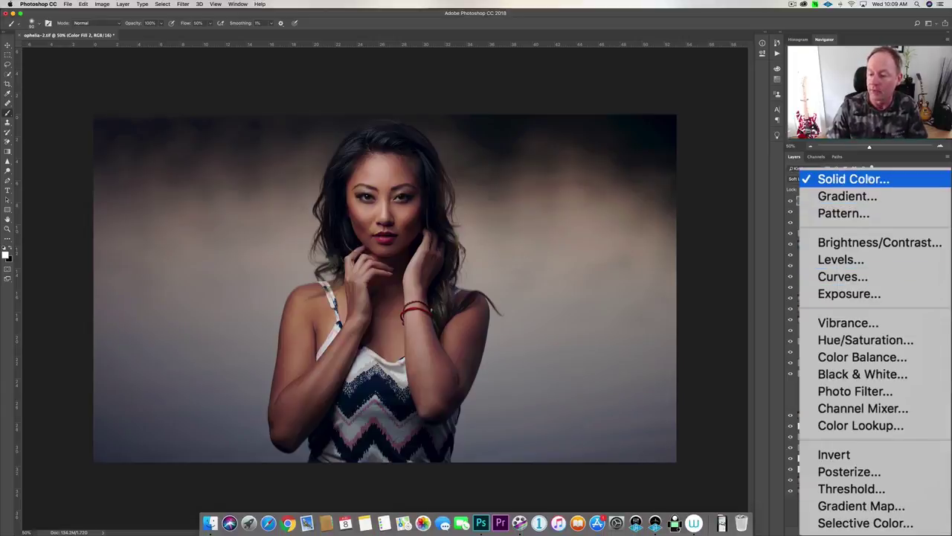
pyautogui.click(870, 178)
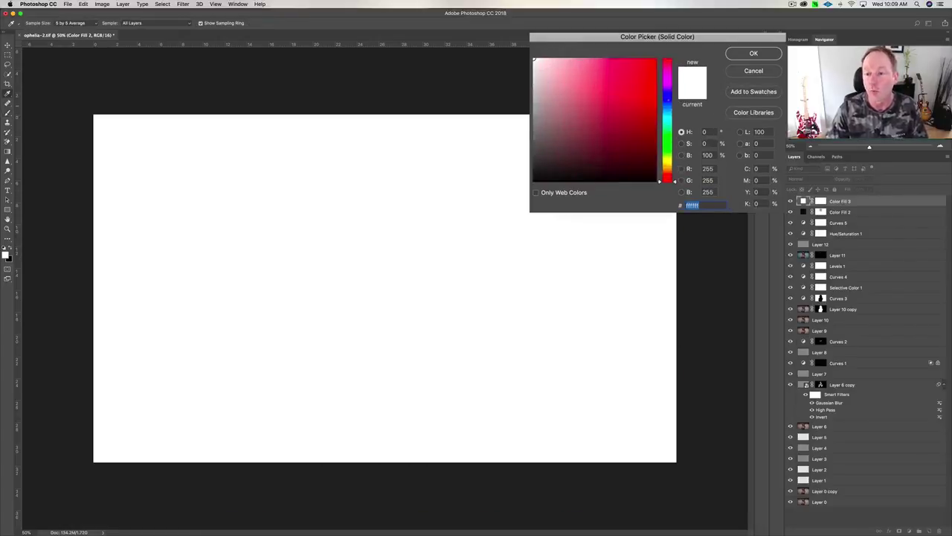
pyautogui.click(666, 99)
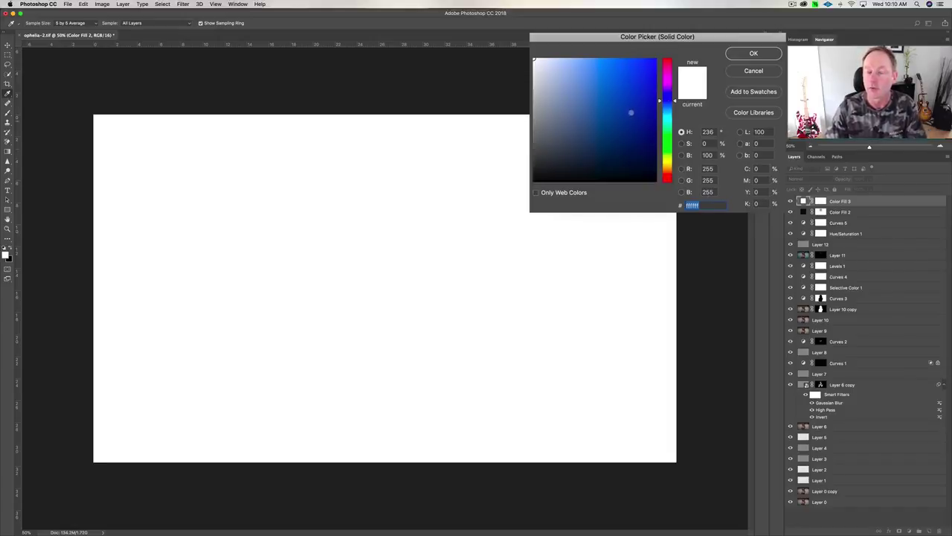
pyautogui.click(621, 79)
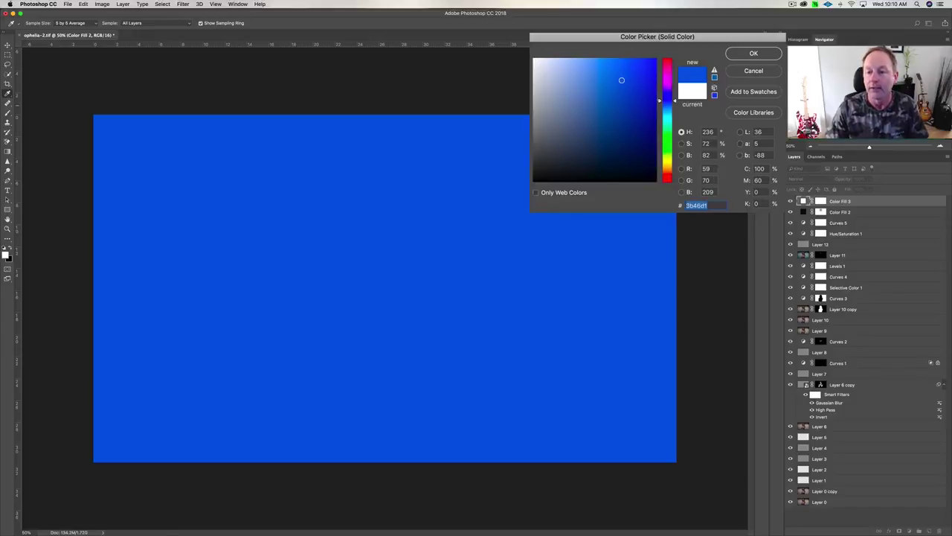
pyautogui.moveTo(659, 98)
pyautogui.mouseDown()
pyautogui.moveTo(659, 133)
pyautogui.moveTo(659, 106)
pyautogui.mouseUp()
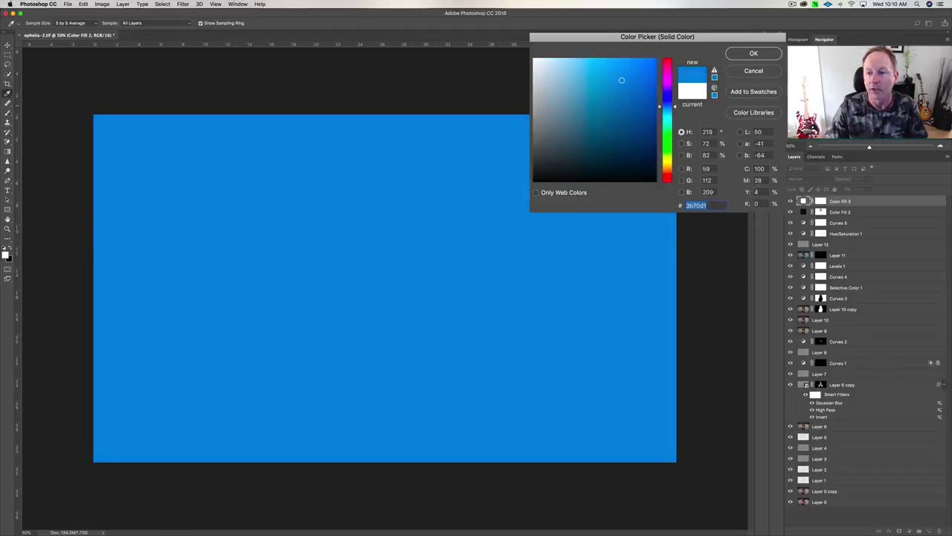
pyautogui.click(638, 68)
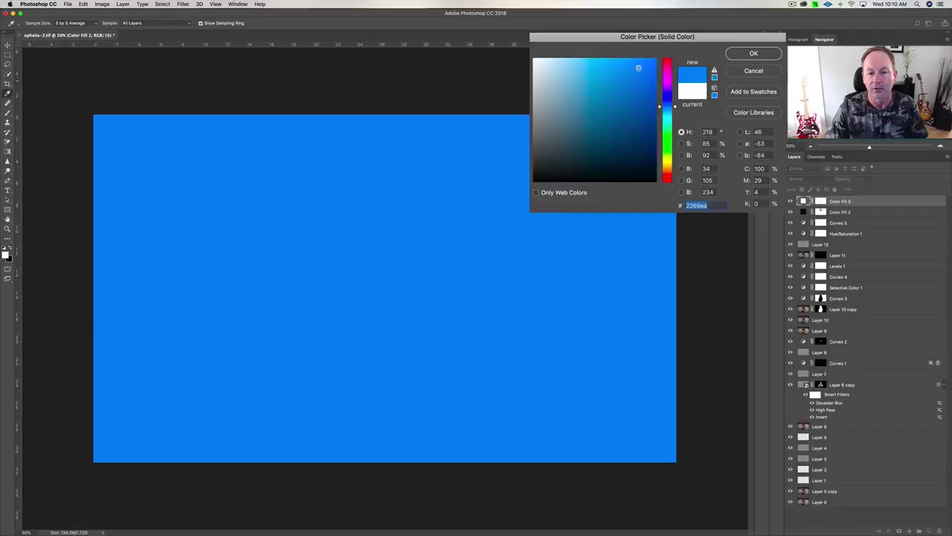
pyautogui.press('Return')
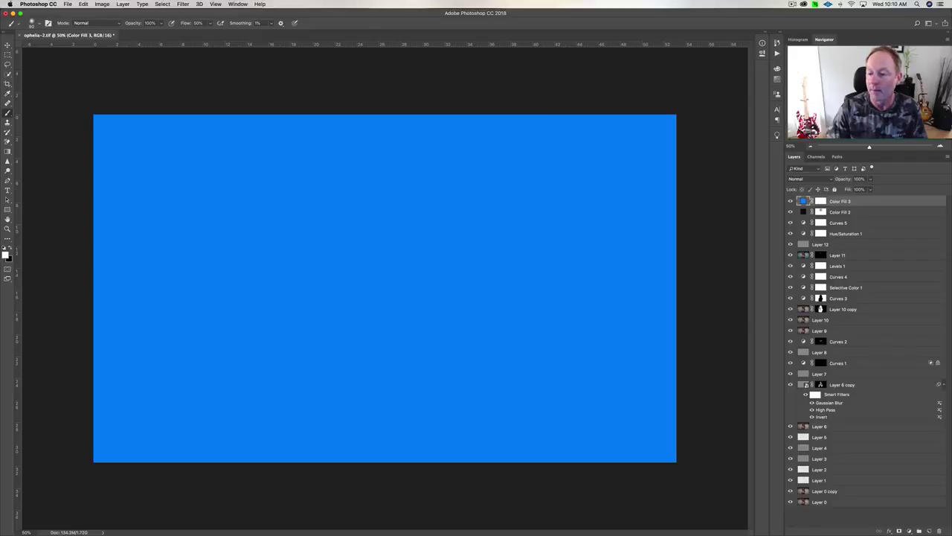
# Copy Color Fill 2's silhouette mask onto Color Fill 3, replacing its existing mask.
pyautogui.moveTo(820, 212); pyautogui.dragTo(820, 202)
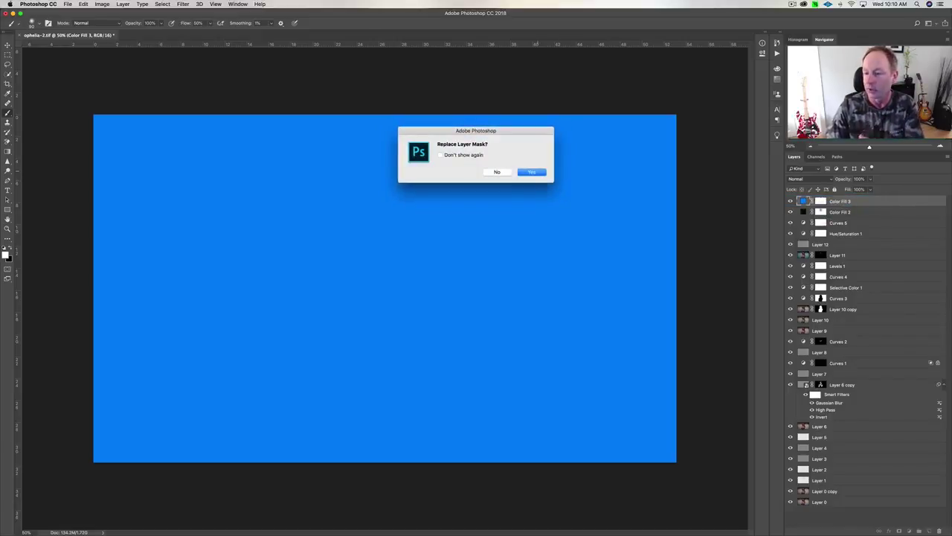
pyautogui.click(532, 172)
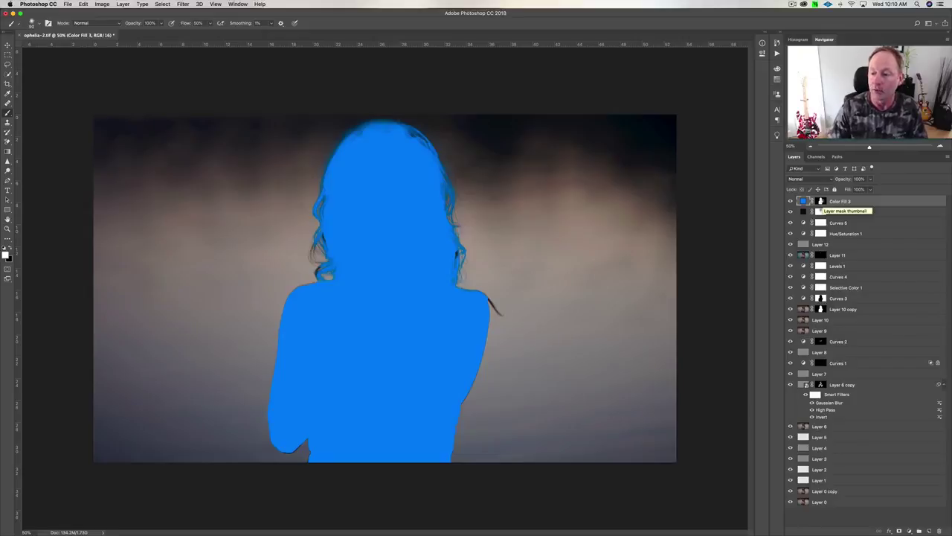
# Invert Color Fill 3's layer mask with Cmd+I so blue fills the backdrop.
pyautogui.click(820, 201)
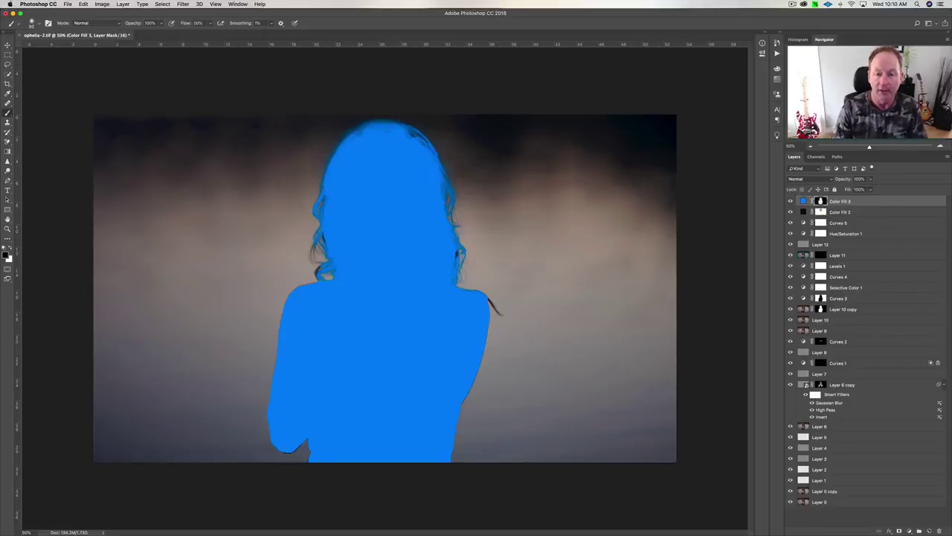
pyautogui.press('super+i')
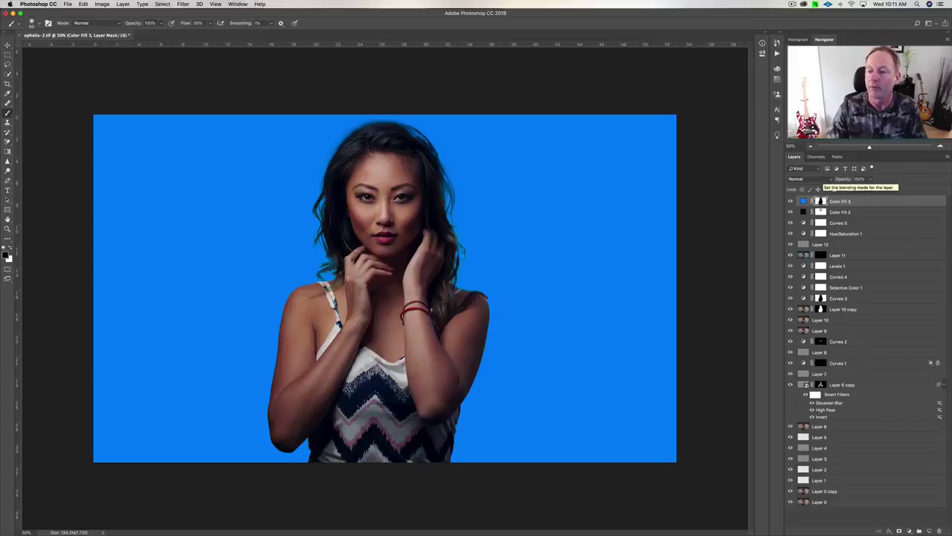
# Set Color Fill 3 to Soft Light blend mode at 30% opacity.
pyautogui.click(803, 179)
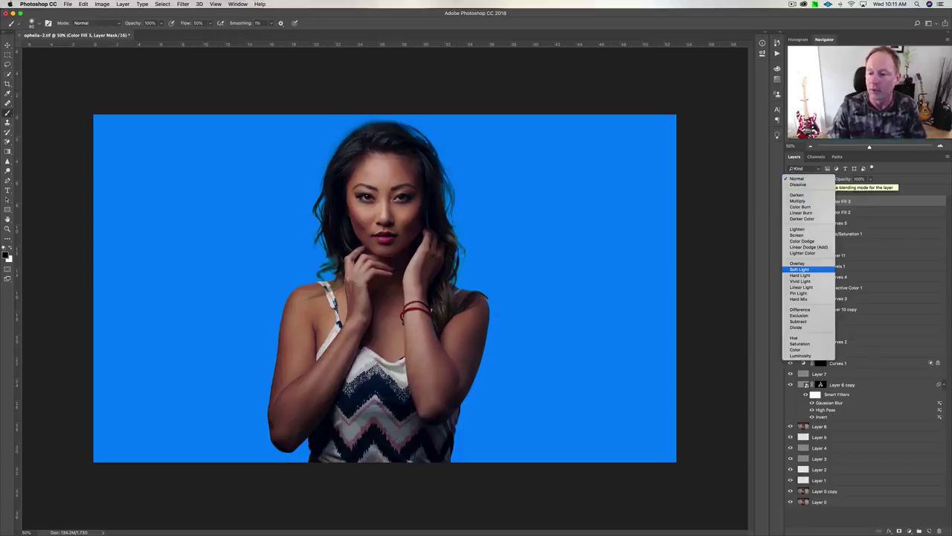
pyautogui.click(804, 269)
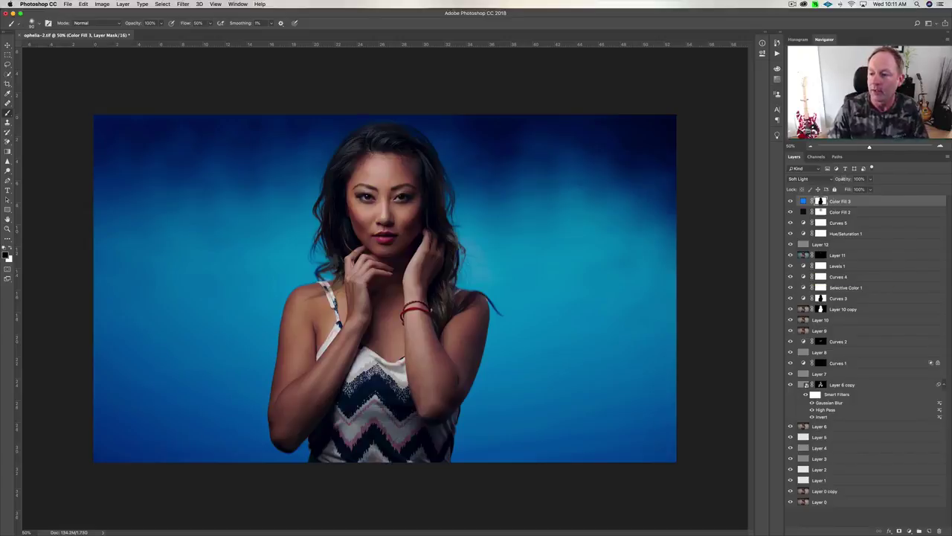
pyautogui.moveTo(839, 179); pyautogui.dragTo(814, 178)
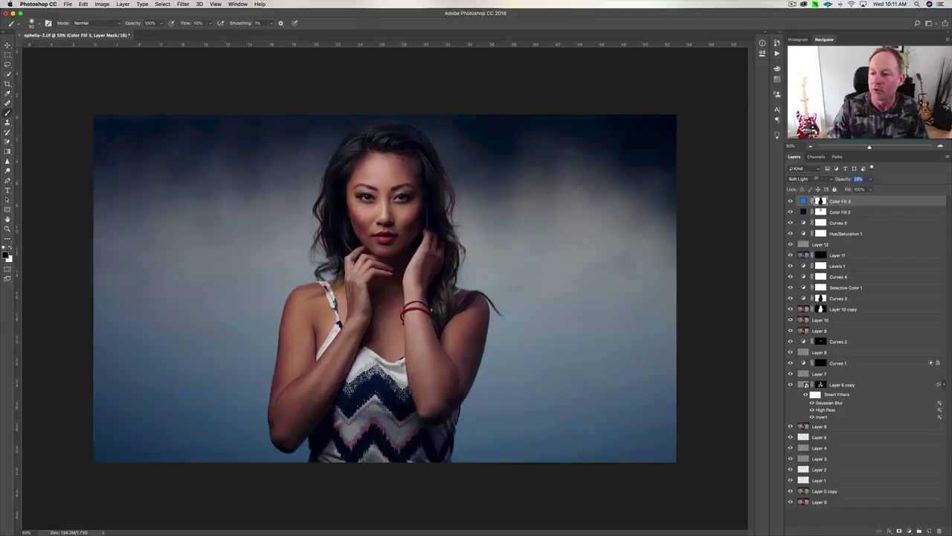
pyautogui.press('Return')
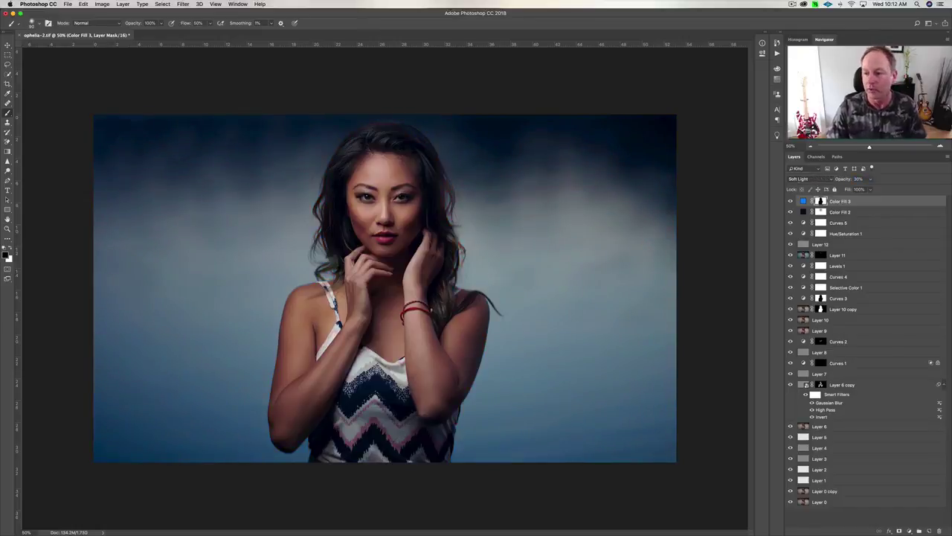
# Toggle the blue fill's visibility to compare before and after, leaving it on.
pyautogui.click(790, 201)
pyautogui.click(790, 201)
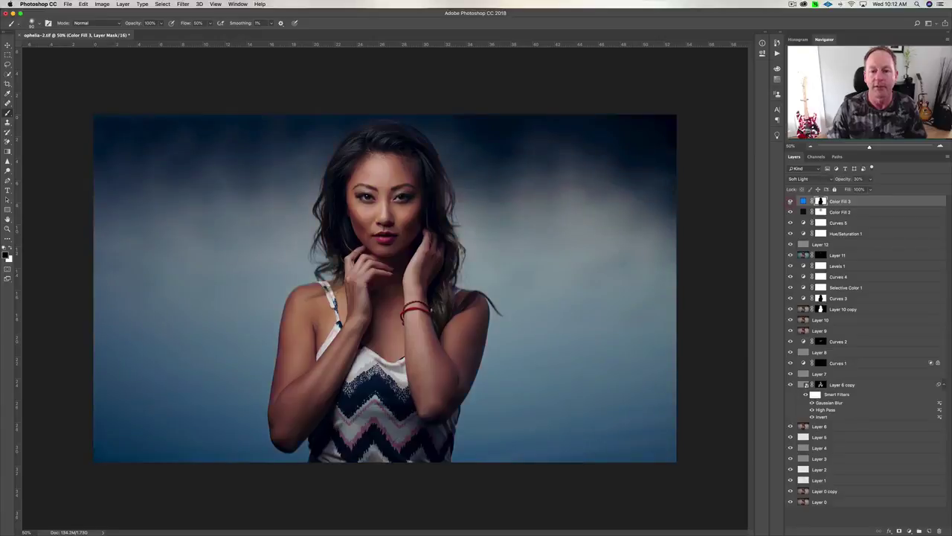
pyautogui.click(790, 201)
pyautogui.click(790, 201)
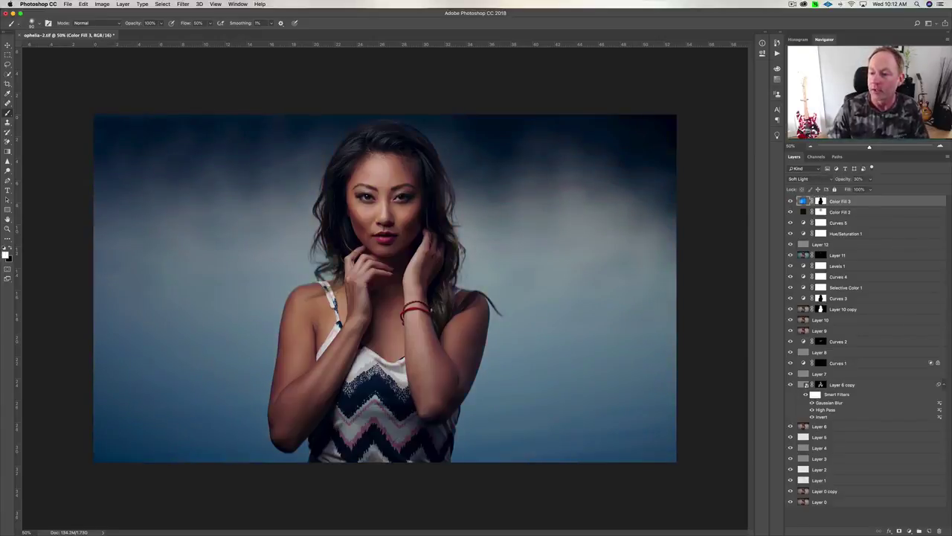
# Change Color Fill 3's colour to teal-blue 0a9ff4, dismissing the rasterize warning.
pyautogui.doubleClick(802, 200)
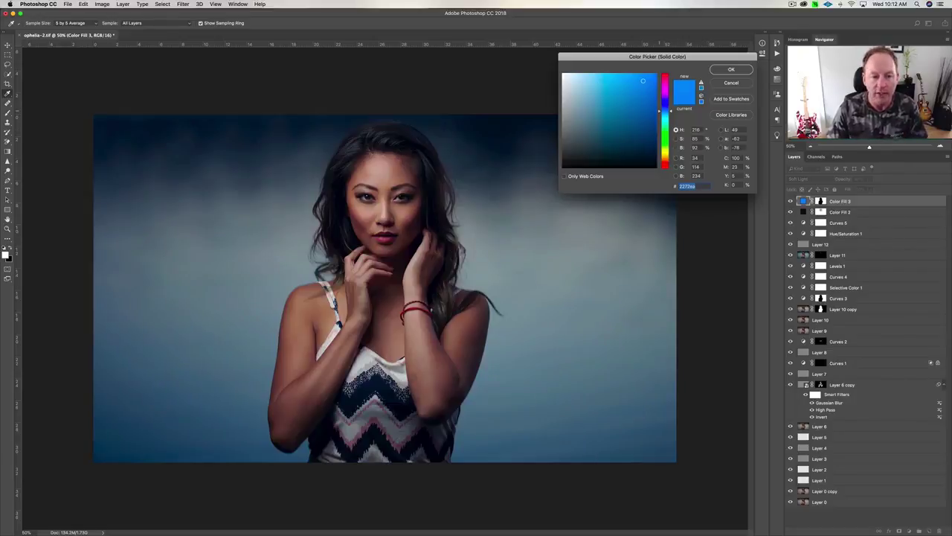
pyautogui.moveTo(664, 111); pyautogui.dragTo(664, 117)
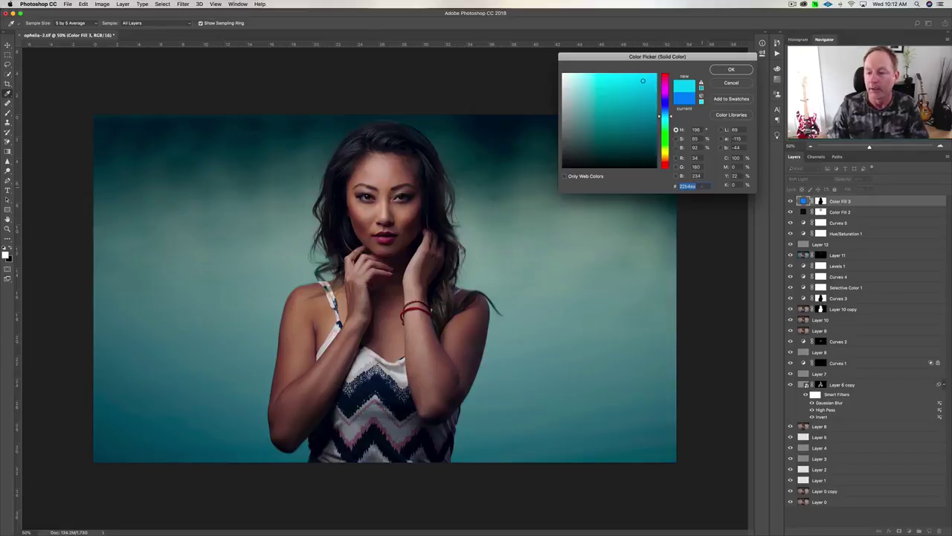
pyautogui.press('BackSpace')
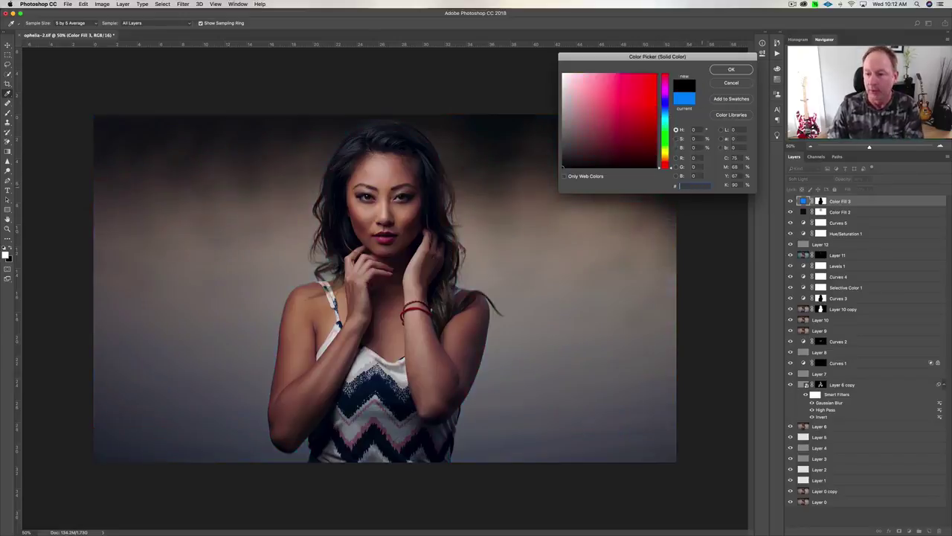
pyautogui.write('0a9ff4')
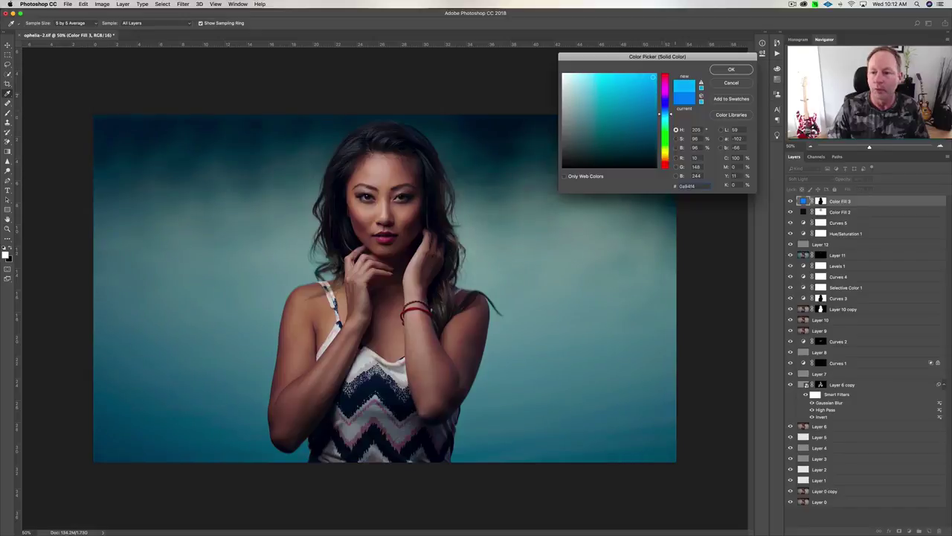
pyautogui.click(716, 69)
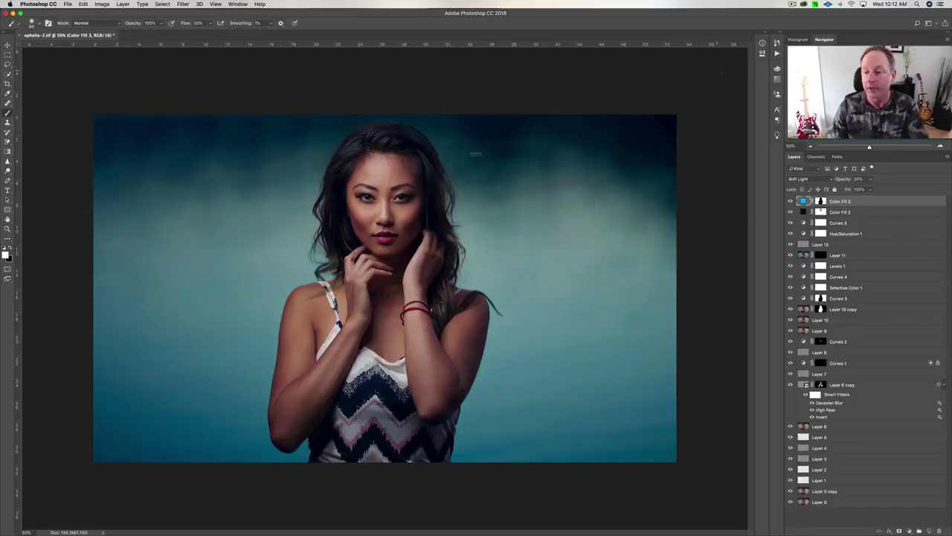
pyautogui.click(476, 154)
pyautogui.press('Escape')
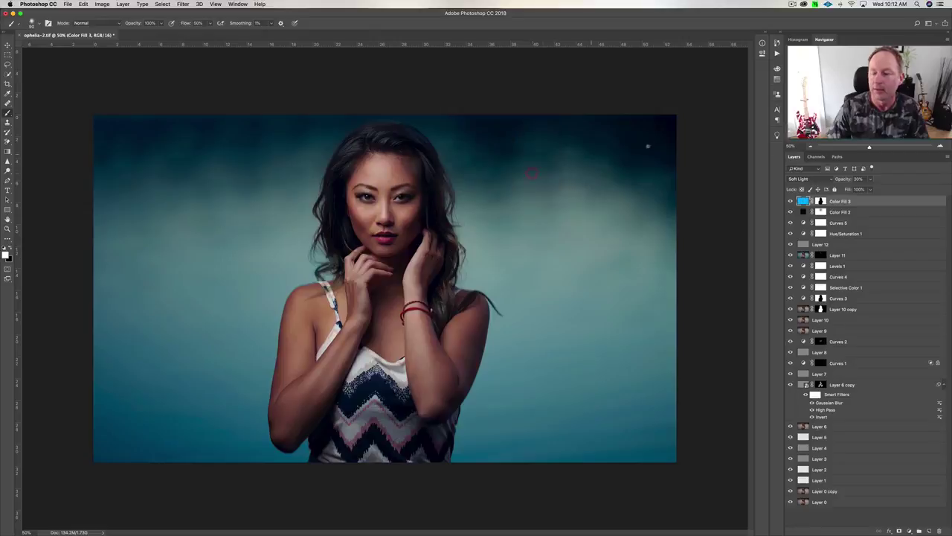
# Lower the teal fill's opacity to 21% and compare it hidden and shown.
pyautogui.moveTo(843, 179); pyautogui.dragTo(847, 180)
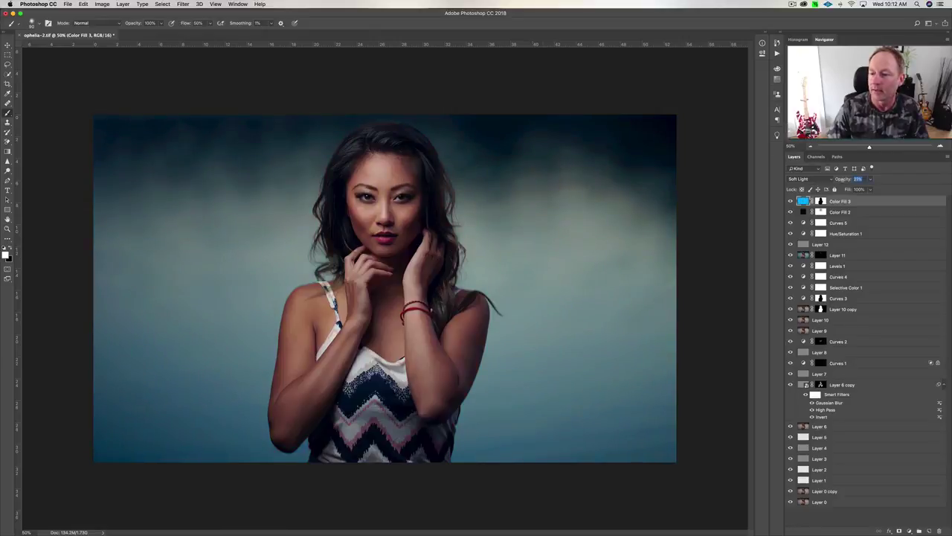
pyautogui.hotkey('ctrl', ',')
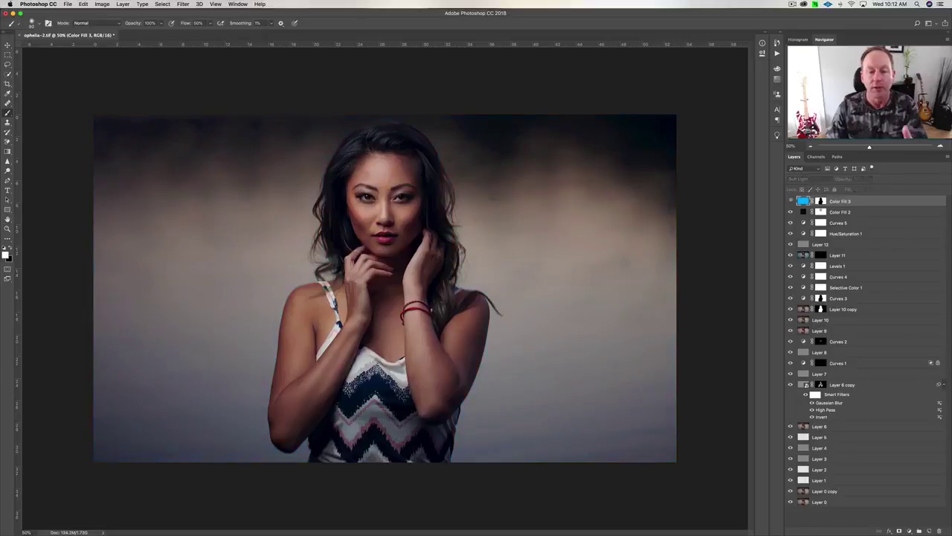
pyautogui.hotkey('ctrl', ',')
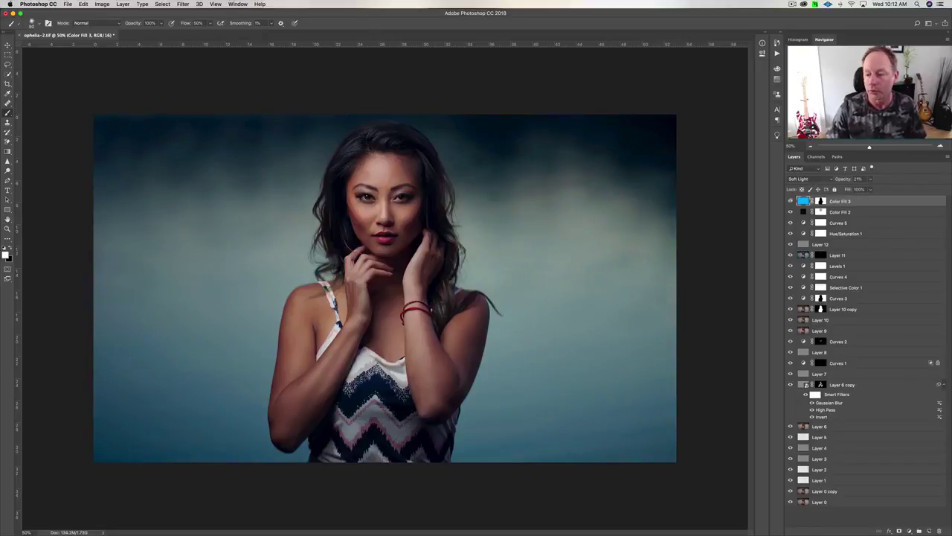